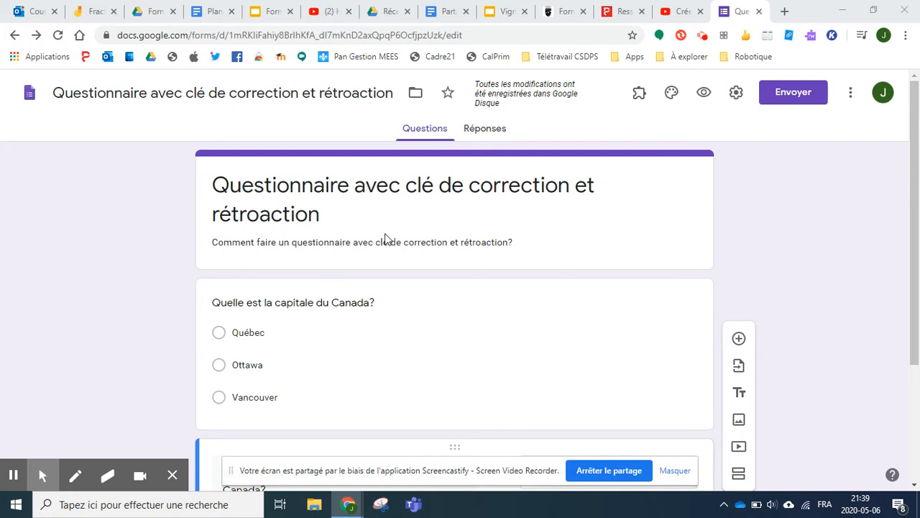
{"action": "scroll", "coordinate": [406, 326], "scroll_direction": "down", "scroll_amount": 2}
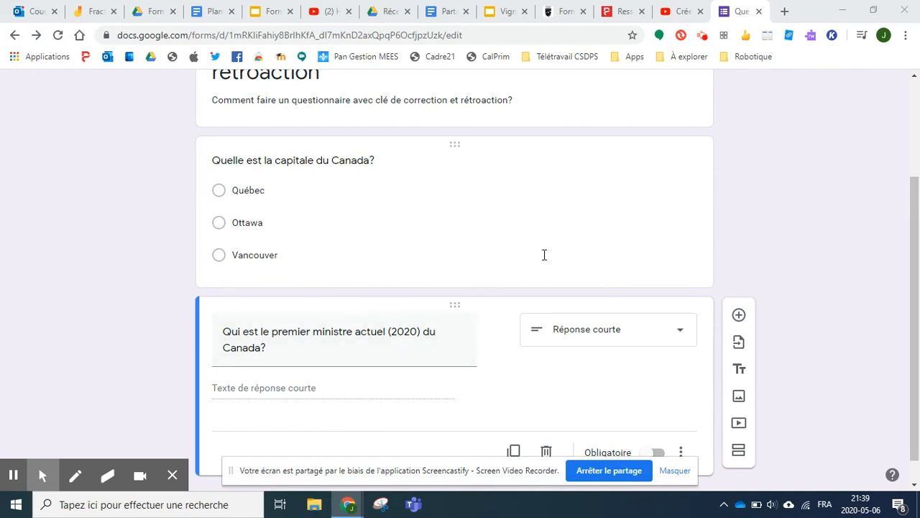
{"action": "scroll", "coordinate": [545, 254], "scroll_direction": "up", "scroll_amount": 3}
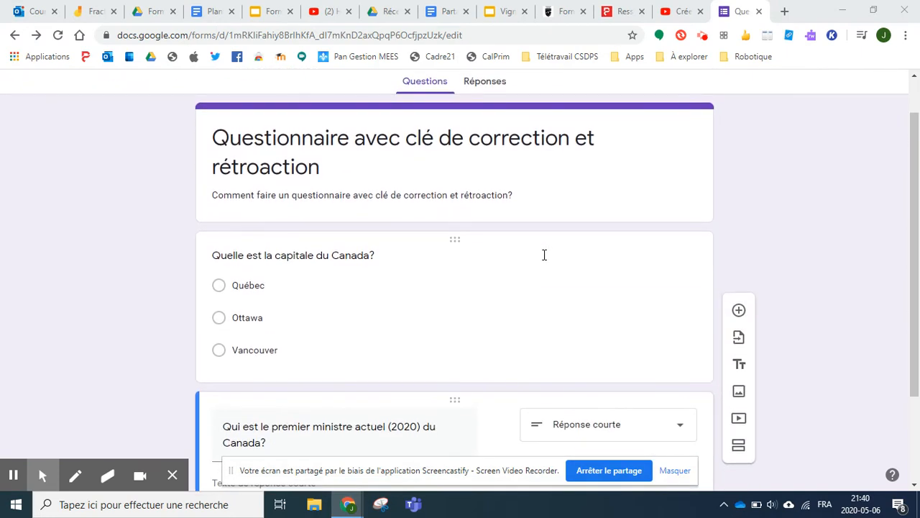
{"action": "scroll", "coordinate": [544, 254], "scroll_direction": "up", "scroll_amount": 1}
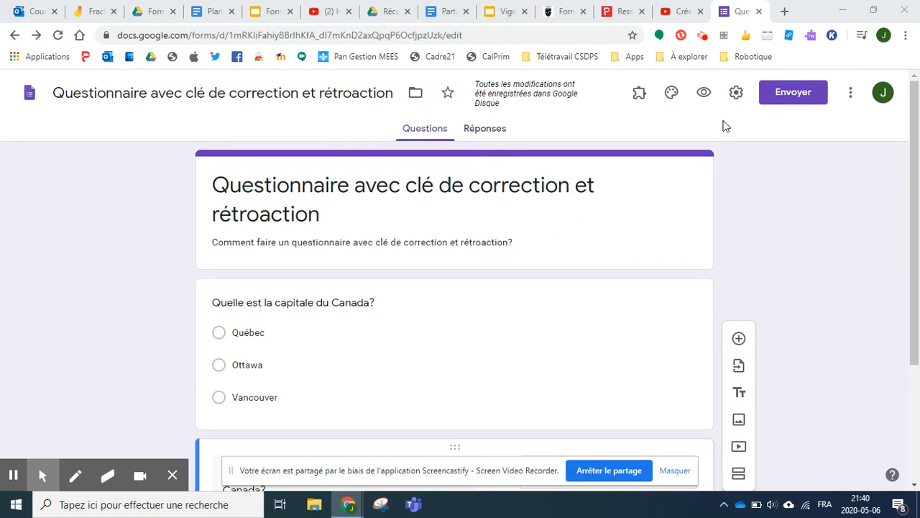
Step: Convert the form into a graded quiz in its settings, keeping the default grade release and respondent visibility options, and save
{"action": "left_click", "coordinate": [736, 97]}
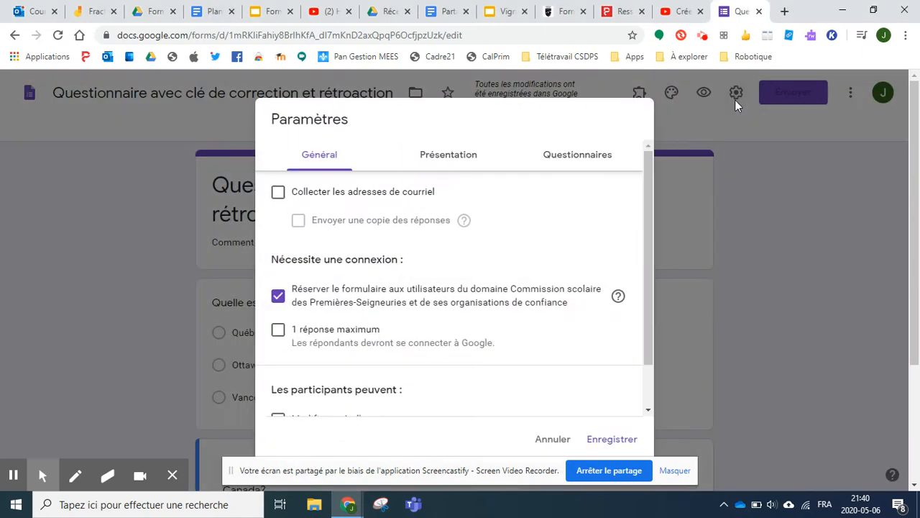
{"action": "left_click", "coordinate": [565, 157]}
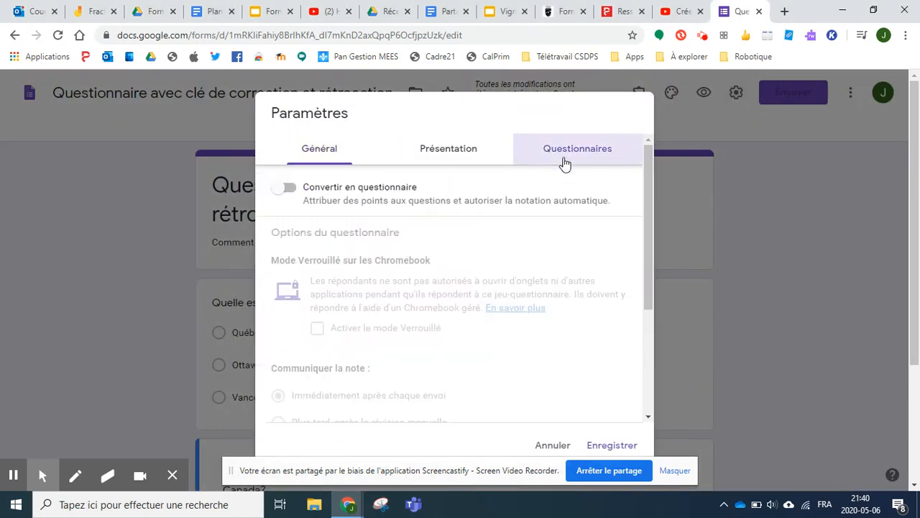
{"action": "left_click", "coordinate": [289, 189]}
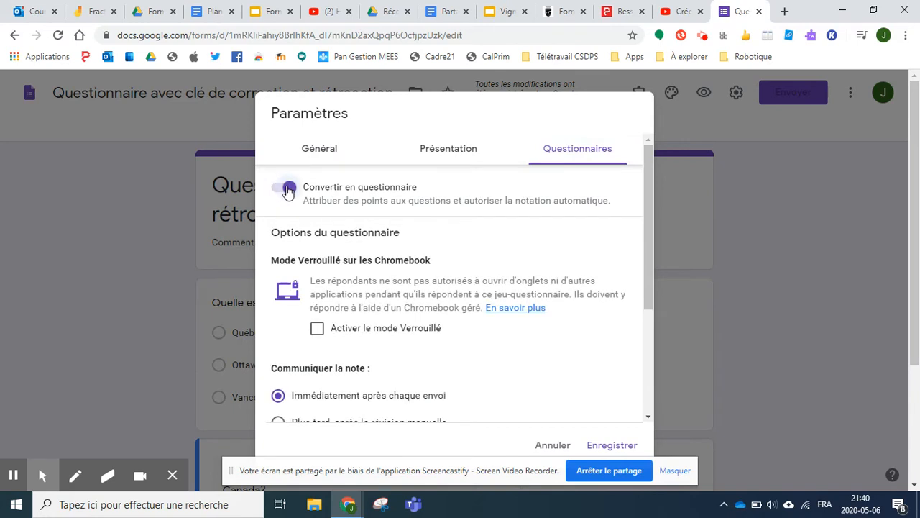
{"action": "scroll", "coordinate": [324, 389], "scroll_direction": "down", "scroll_amount": 3}
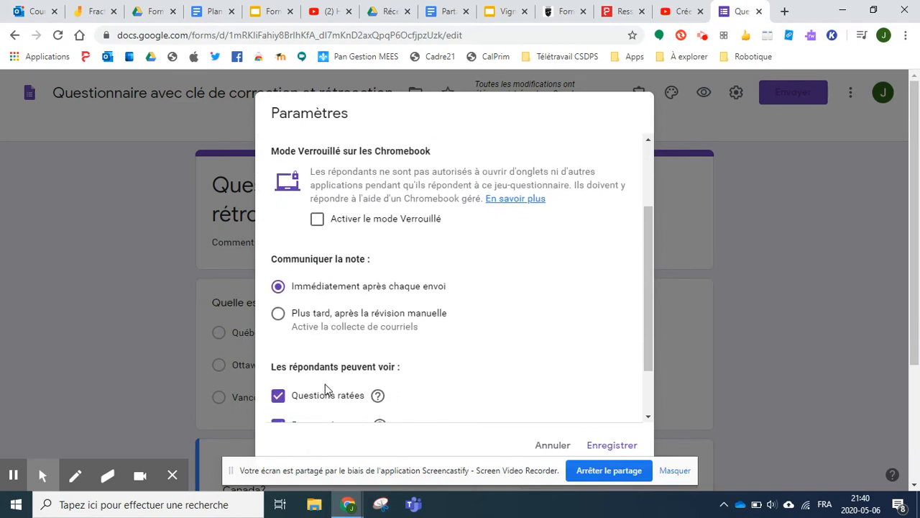
{"action": "scroll", "coordinate": [328, 323], "scroll_direction": "up", "scroll_amount": 5}
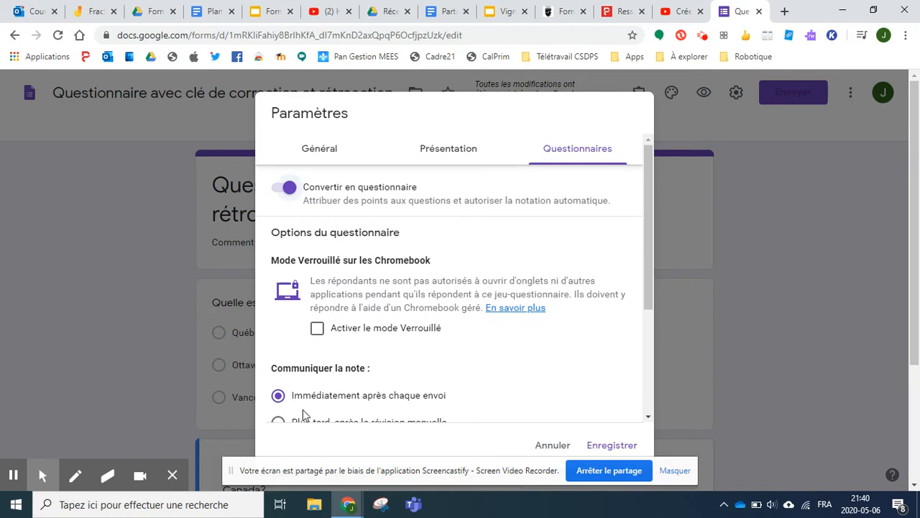
{"action": "scroll", "coordinate": [302, 414], "scroll_direction": "down", "scroll_amount": 3}
{"action": "scroll", "coordinate": [303, 413], "scroll_direction": "down", "scroll_amount": 2}
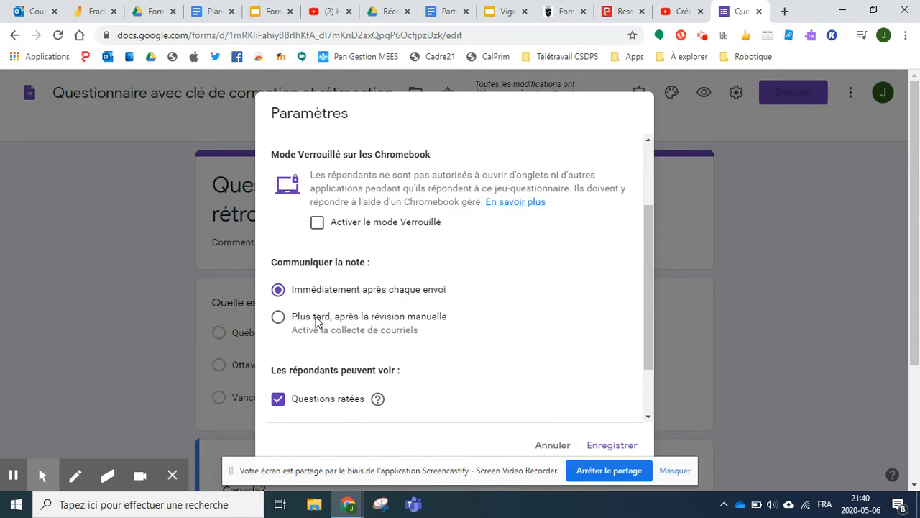
{"action": "scroll", "coordinate": [369, 337], "scroll_direction": "down", "scroll_amount": 2}
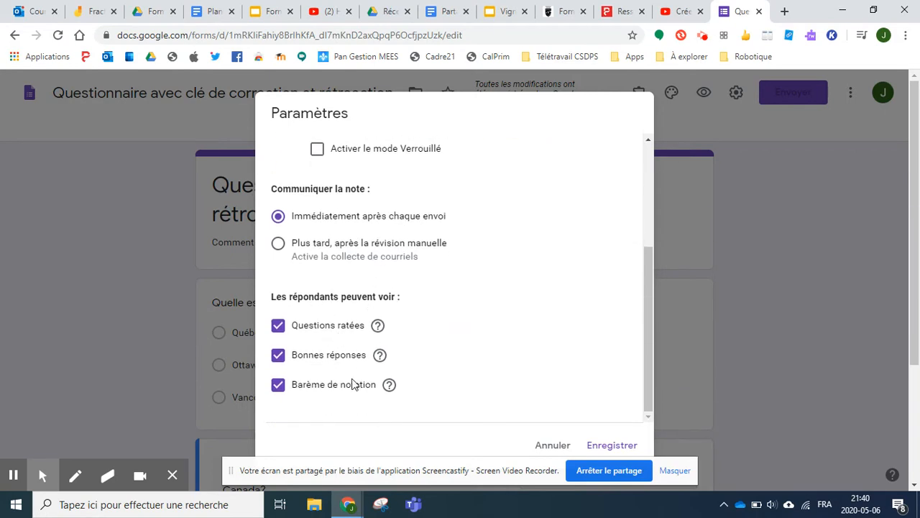
{"action": "left_click", "coordinate": [619, 450]}
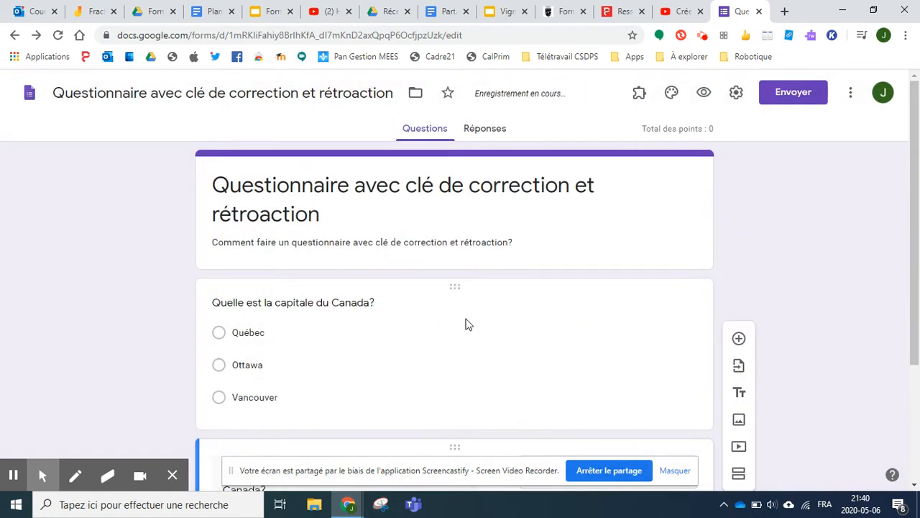
{"action": "scroll", "coordinate": [466, 324], "scroll_direction": "down", "scroll_amount": 2}
{"action": "left_click", "coordinate": [401, 286]}
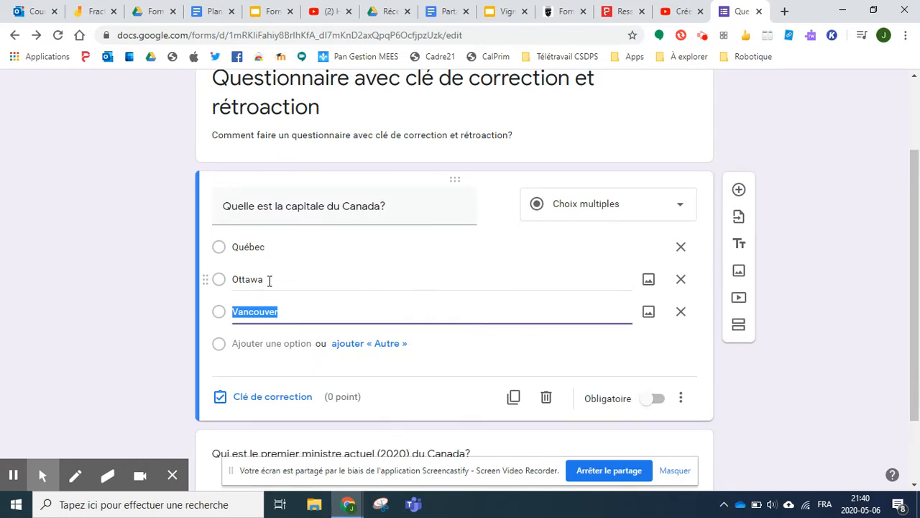
{"action": "left_click", "coordinate": [138, 289]}
{"action": "scroll", "coordinate": [424, 284], "scroll_direction": "down", "scroll_amount": 2}
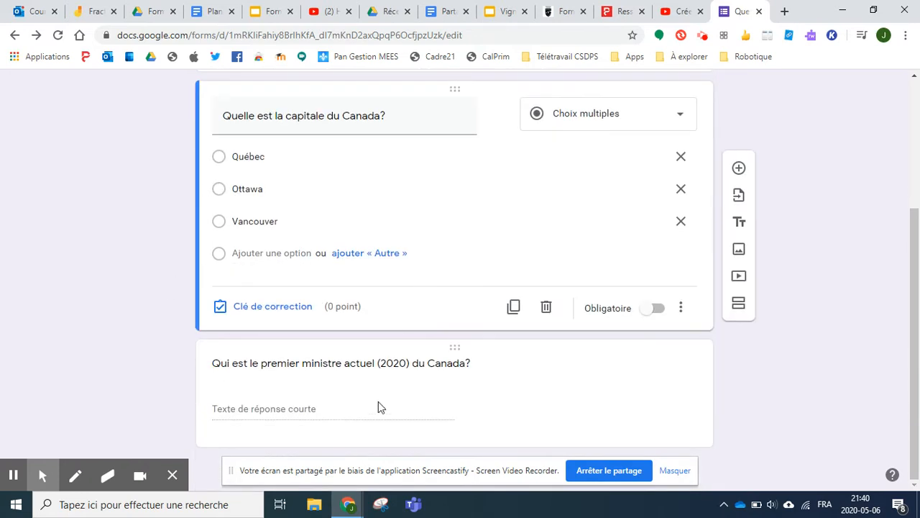
{"action": "left_click", "coordinate": [379, 406]}
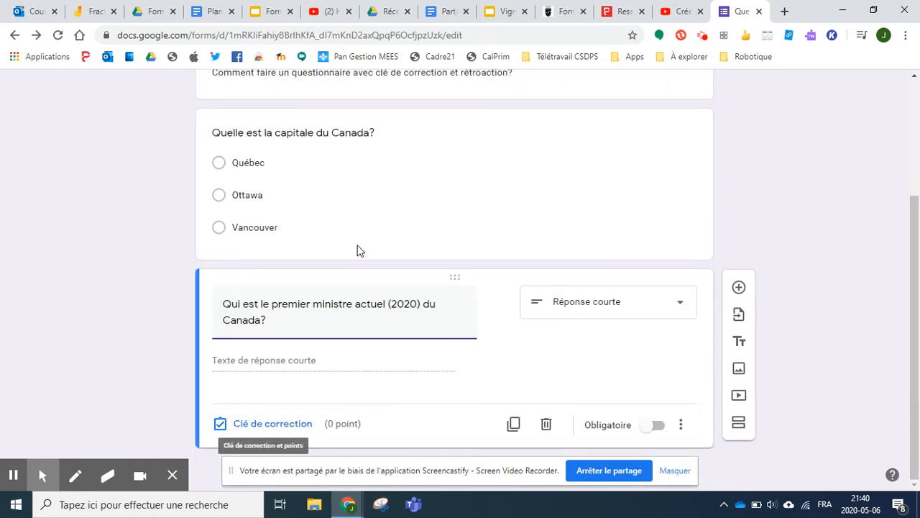
Step: In the answer key of the question about Canada's capital, mark Ottawa as the correct answer and set it to 1 point
{"action": "left_click", "coordinate": [368, 209]}
{"action": "left_click", "coordinate": [176, 303]}
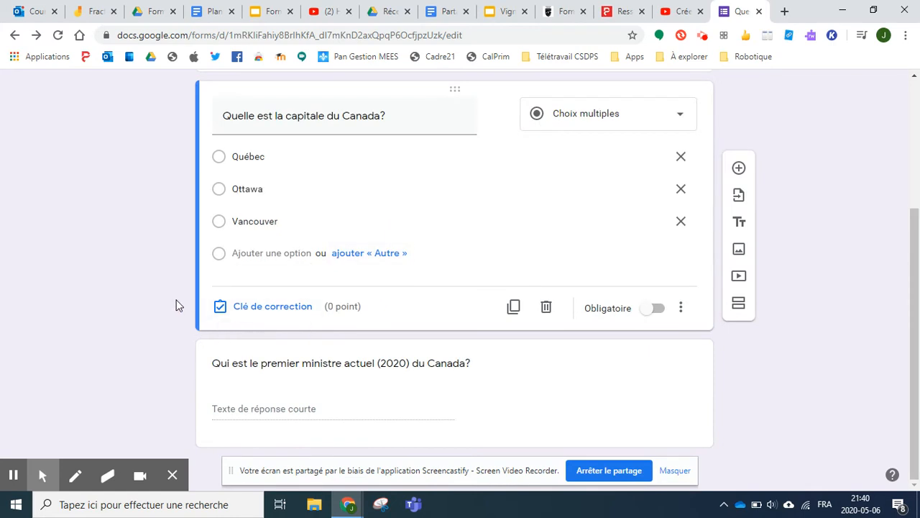
{"action": "left_click", "coordinate": [288, 308]}
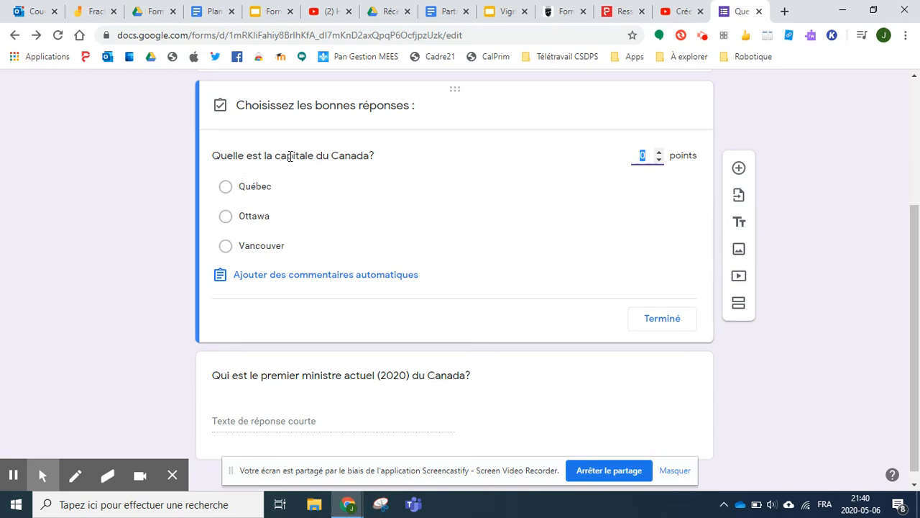
{"action": "left_click", "coordinate": [226, 219]}
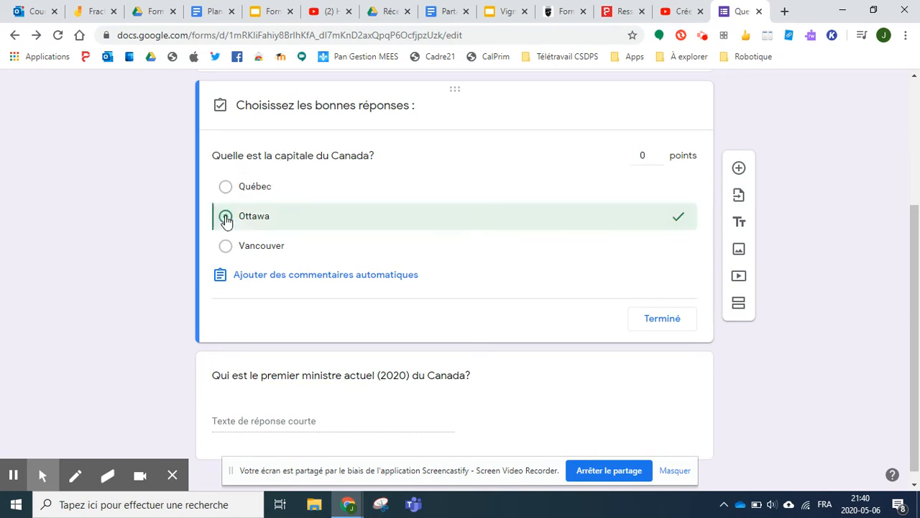
{"action": "left_click", "coordinate": [659, 153]}
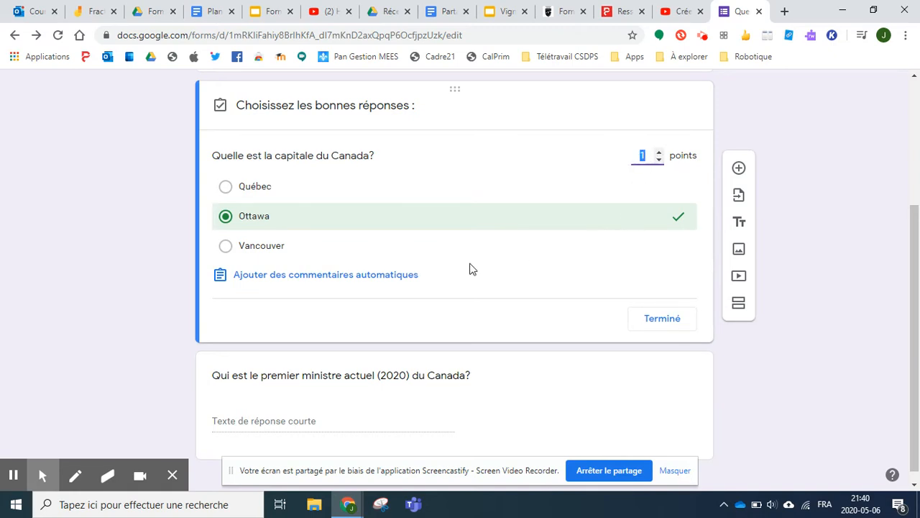
Step: Add the automatic feedback "La capitale du Canada est..." for incorrect answers to the capital question
{"action": "left_click", "coordinate": [268, 279]}
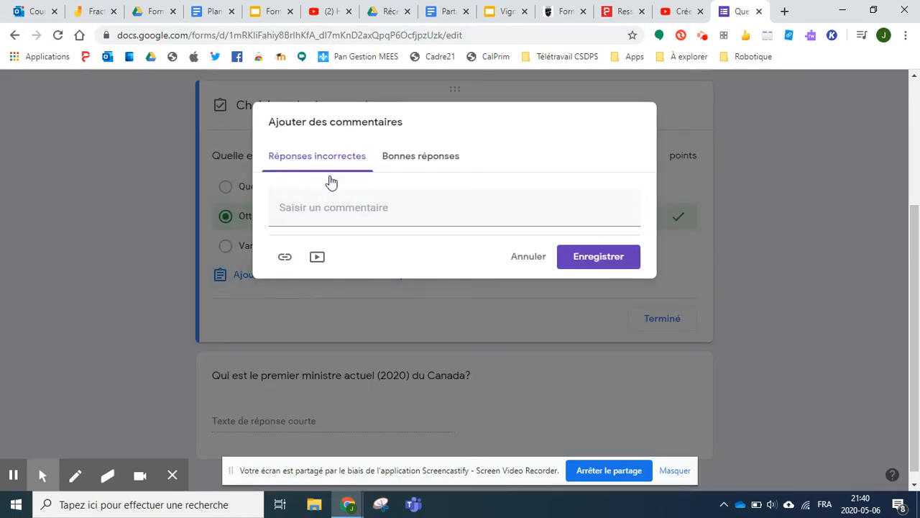
{"action": "left_click", "coordinate": [321, 211]}
{"action": "type", "text": "L"}
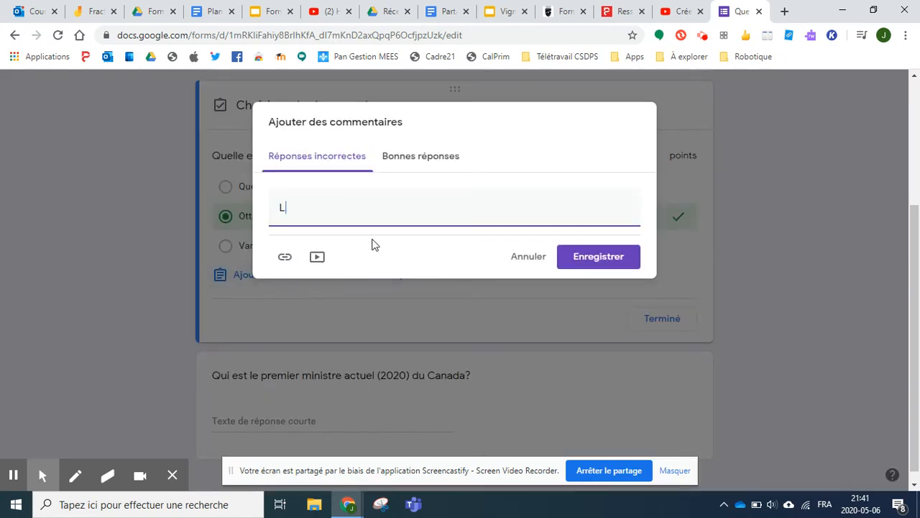
{"action": "type", "text": "a capitale du Canada est..."}
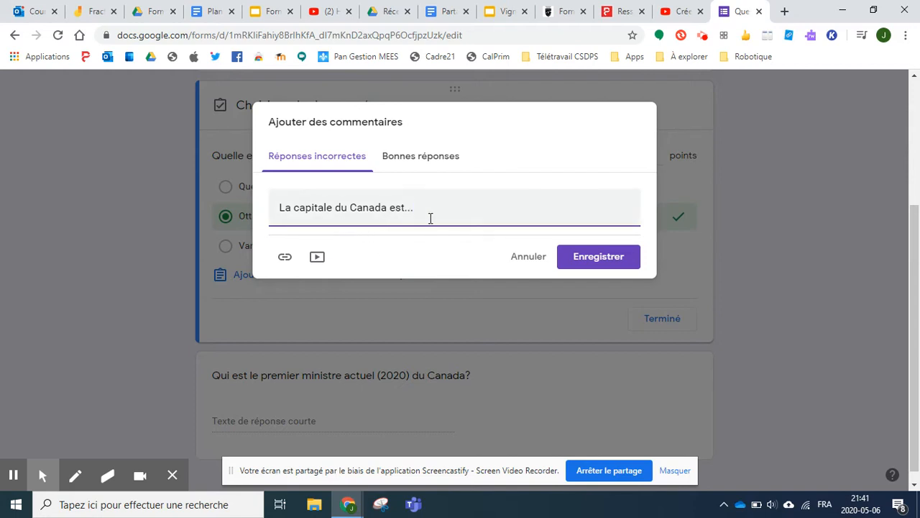
{"action": "key", "text": "Return"}
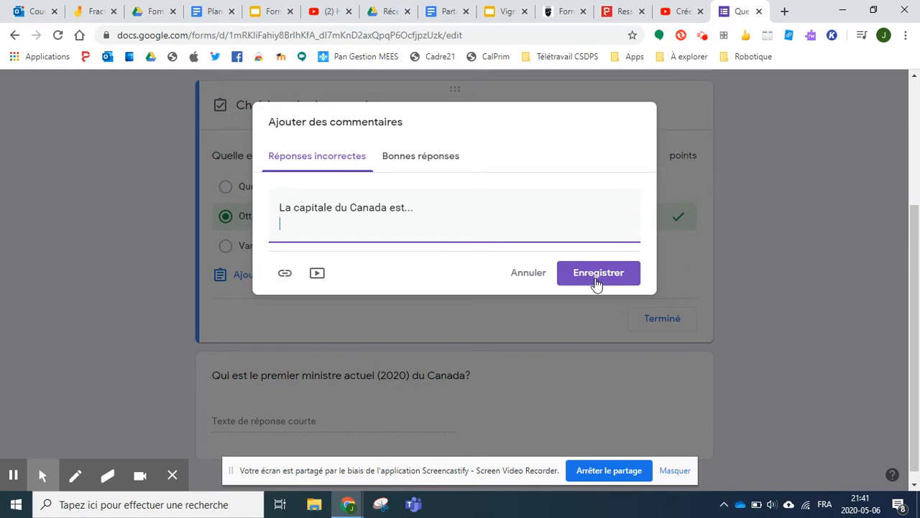
Step: Add the feedback "Bravo!" for correct answers, save both comments and finish the capital question's answer key
{"action": "left_click", "coordinate": [416, 154]}
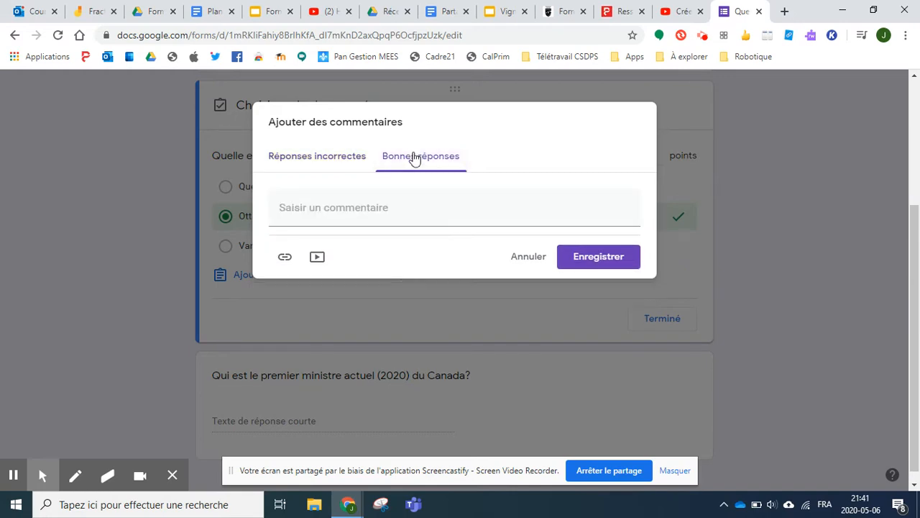
{"action": "left_click", "coordinate": [346, 212]}
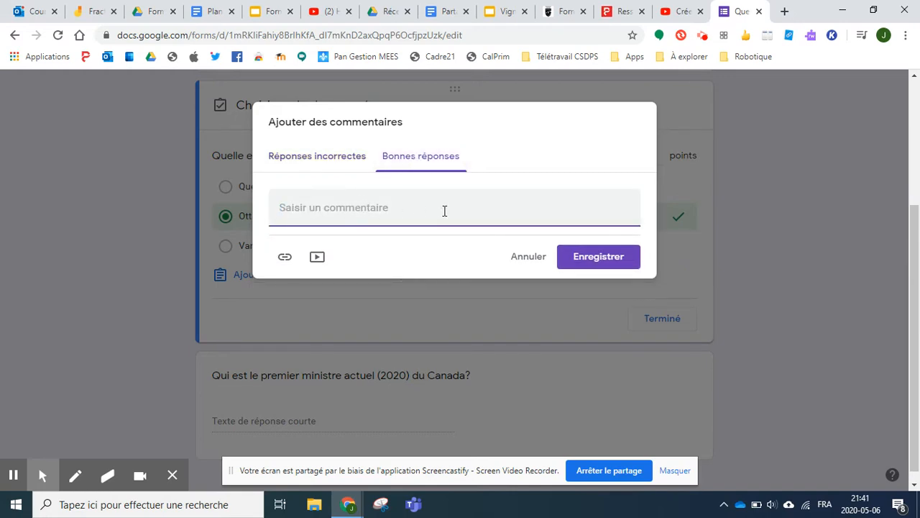
{"action": "type", "text": "Bravo!"}
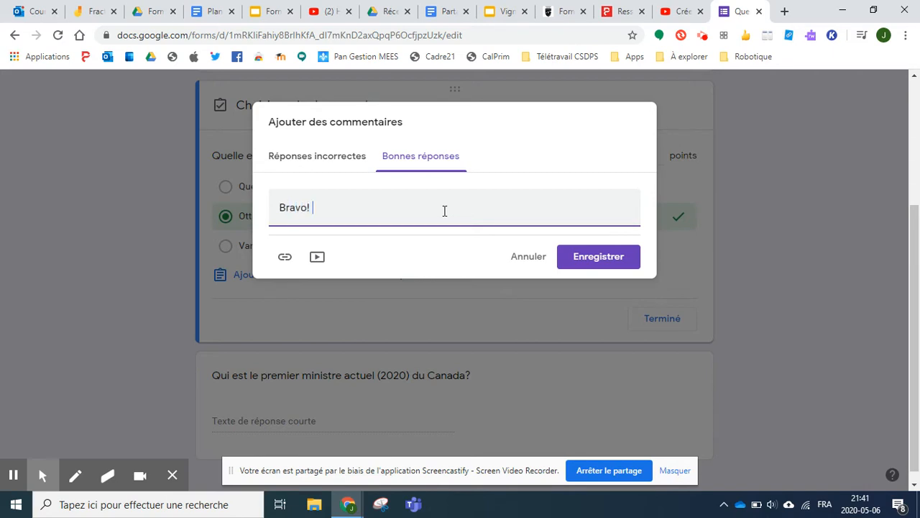
{"action": "left_click", "coordinate": [337, 160]}
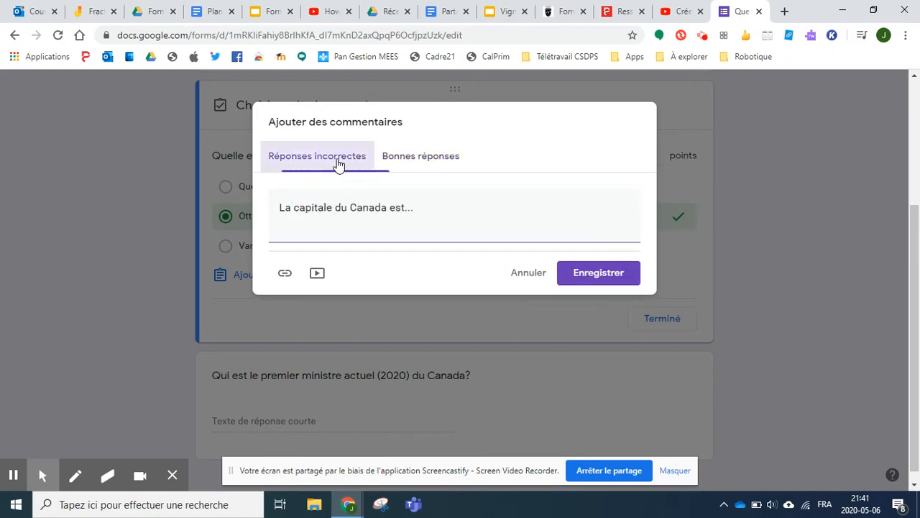
{"action": "left_click", "coordinate": [407, 169]}
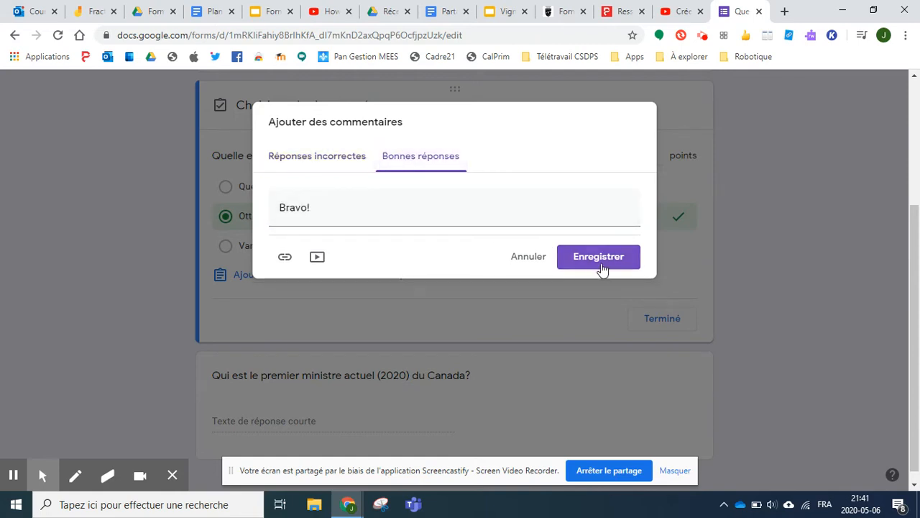
{"action": "left_click", "coordinate": [581, 256]}
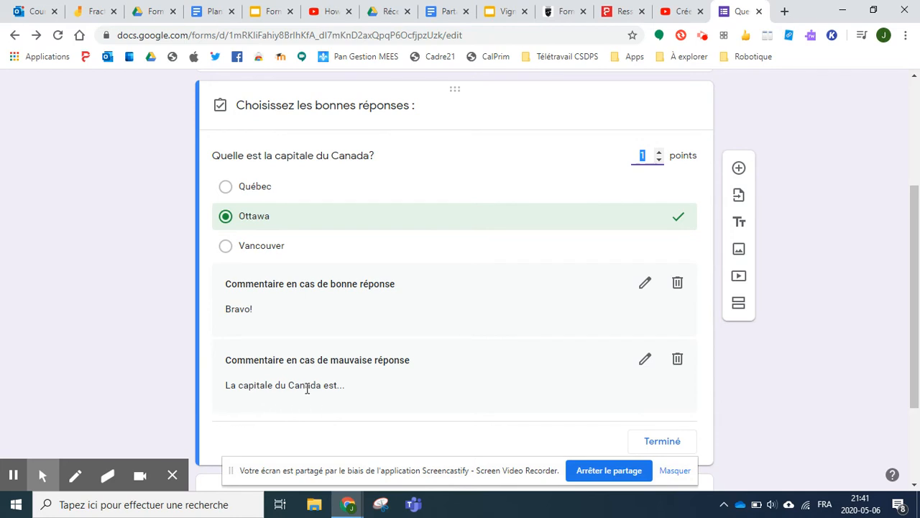
{"action": "scroll", "coordinate": [157, 354], "scroll_direction": "down", "scroll_amount": 2}
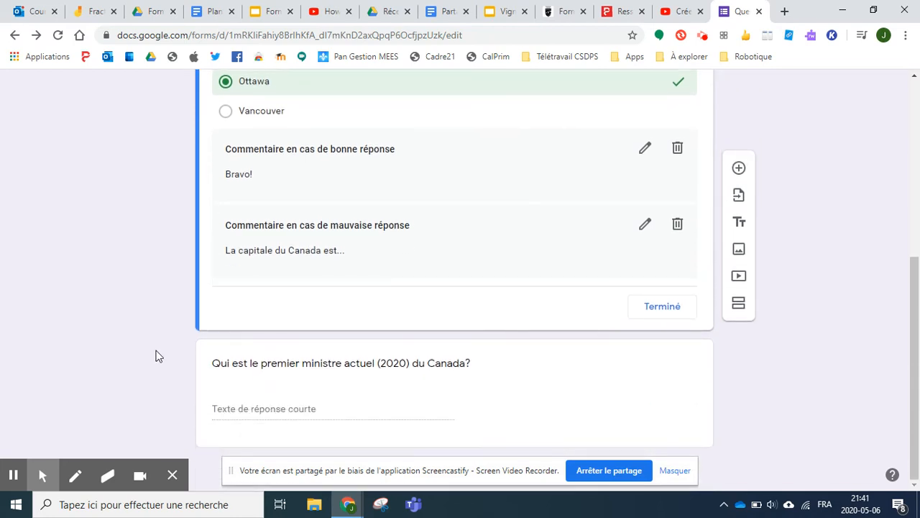
{"action": "left_click", "coordinate": [657, 314]}
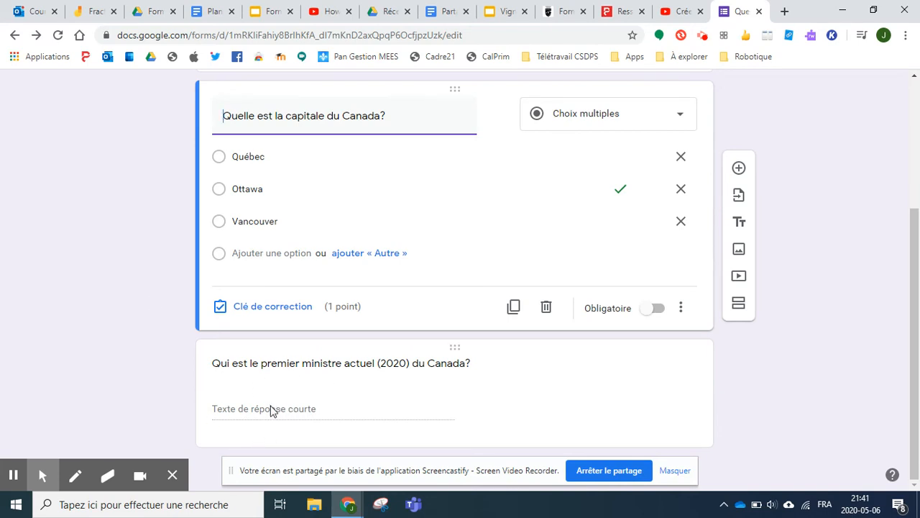
Step: In the answer key of the prime minister question, add "Justin Trudeau" as a correct answer
{"action": "left_click", "coordinate": [295, 371]}
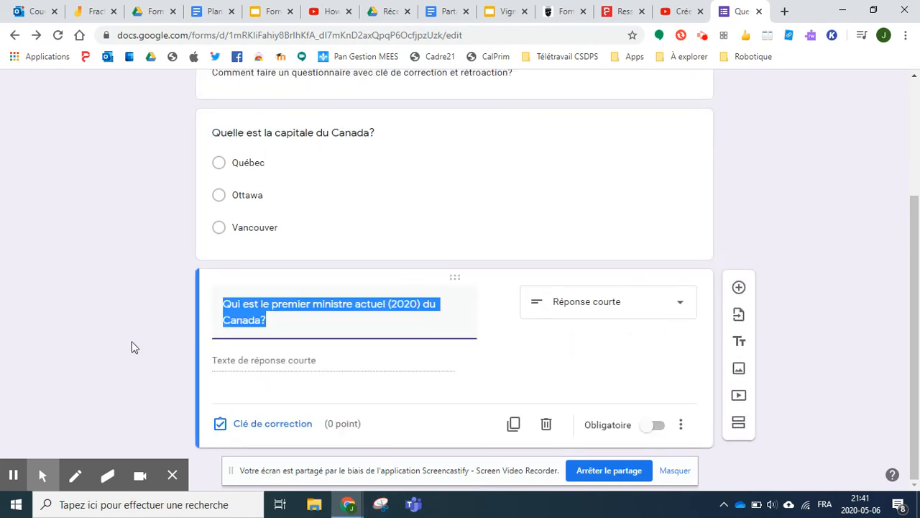
{"action": "left_click", "coordinate": [269, 426]}
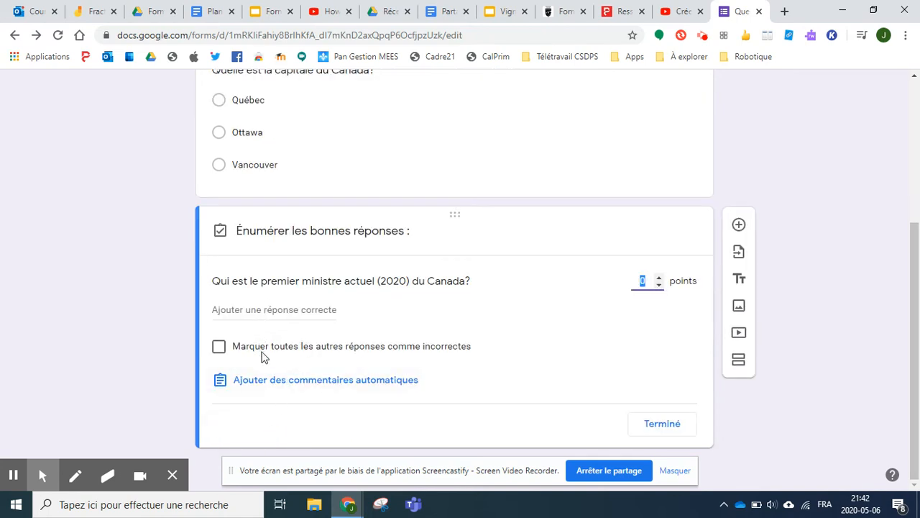
{"action": "left_click", "coordinate": [264, 310]}
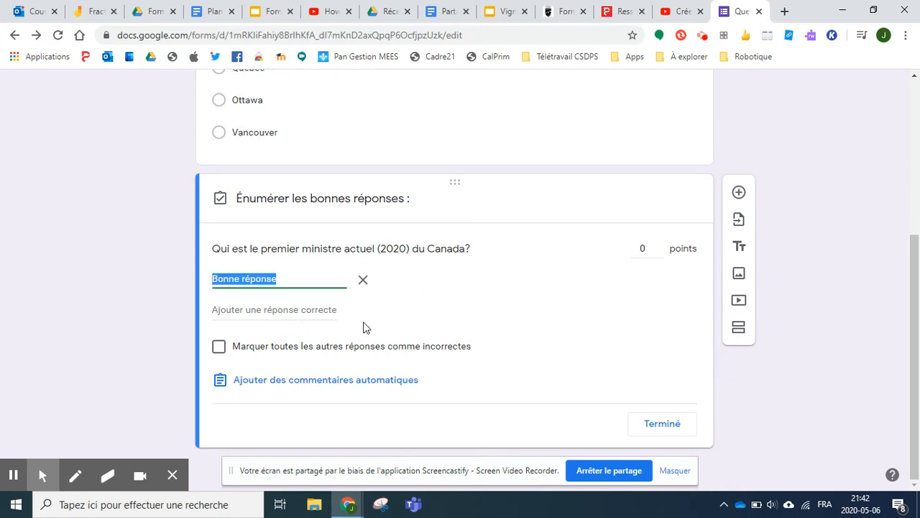
{"action": "type", "text": "J"}
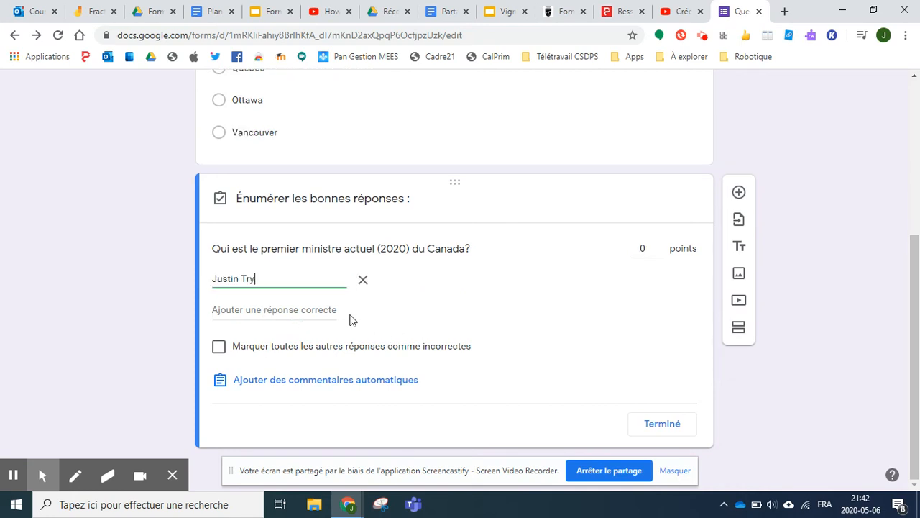
{"action": "type", "text": "ustin Trudeau"}
Step: Add "justin trudeau" as a second correct answer worth 1 point, with all other answers to the prime minister question marked incorrect
{"action": "left_click", "coordinate": [239, 310]}
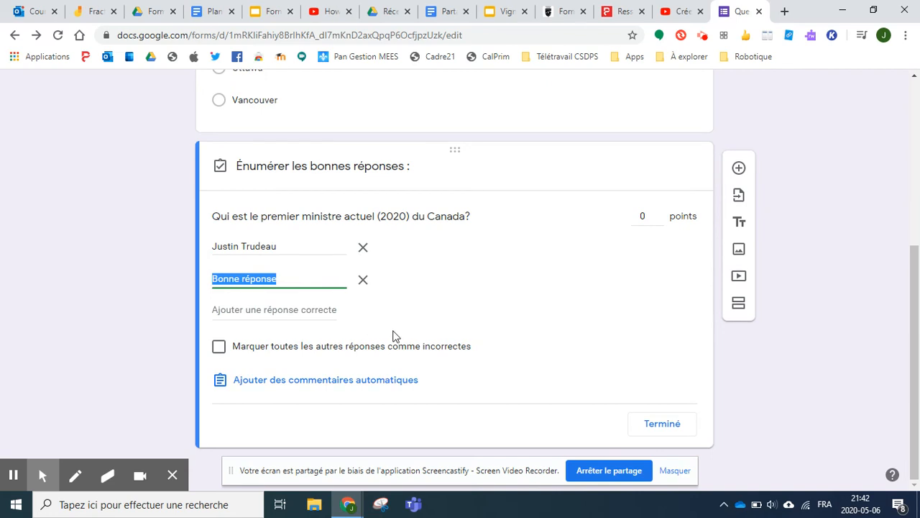
{"action": "type", "text": "justin trudeau"}
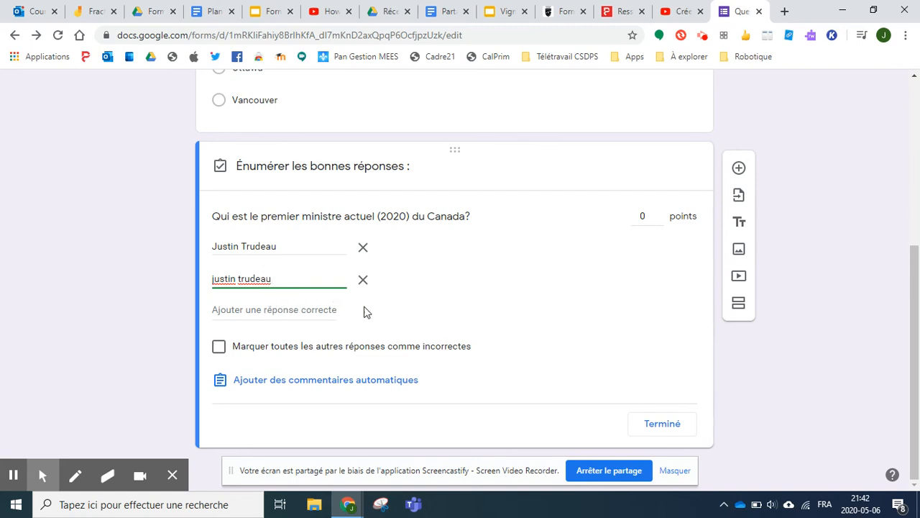
{"action": "left_click", "coordinate": [658, 213]}
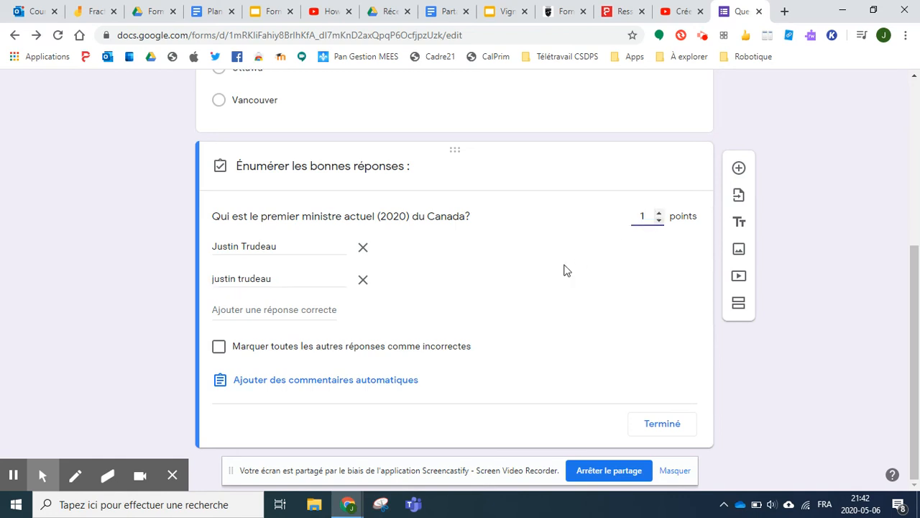
{"action": "left_click", "coordinate": [219, 348]}
Step: Save the automatic feedback "Le PM est Justin Trudeau. Il a été élu..." for the prime minister question and finish its answer key
{"action": "left_click", "coordinate": [359, 381]}
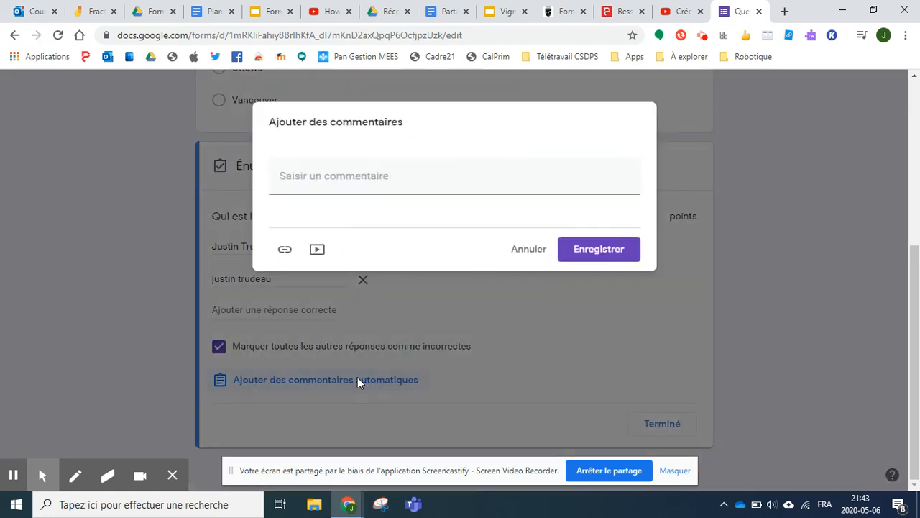
{"action": "left_click", "coordinate": [346, 174]}
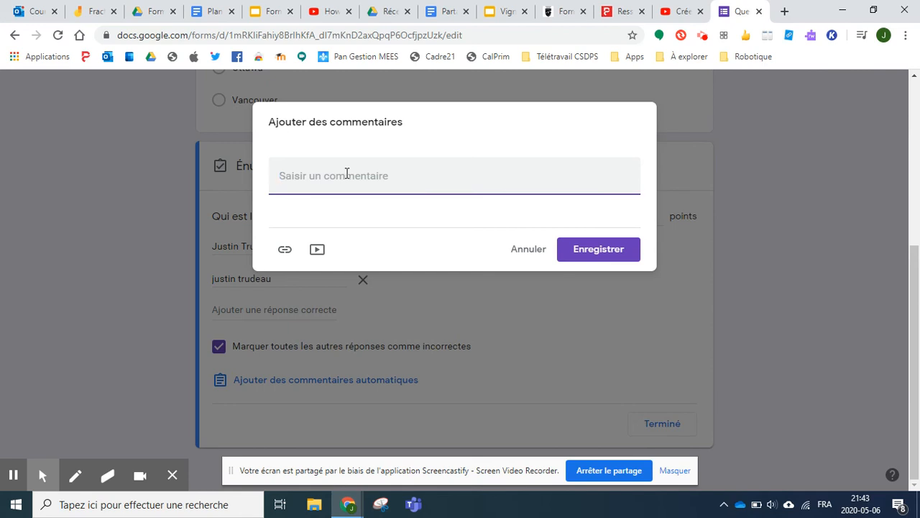
{"action": "type", "text": "Le PM est Justin Trudeau. Il a été élu..."}
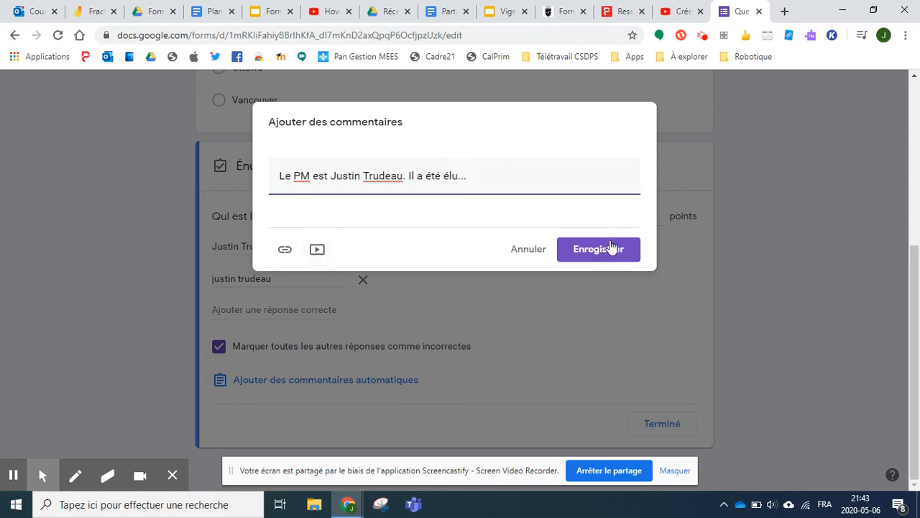
{"action": "left_click", "coordinate": [586, 257]}
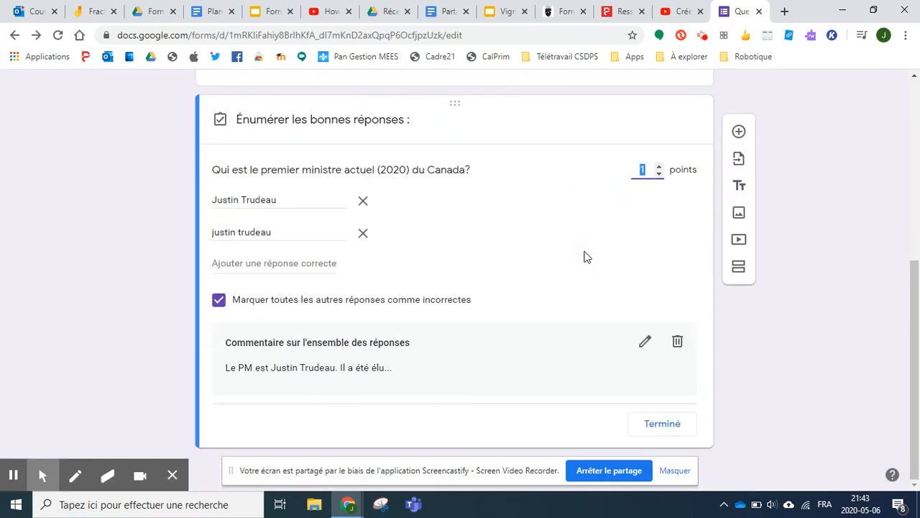
{"action": "scroll", "coordinate": [585, 257], "scroll_direction": "up", "scroll_amount": 1}
{"action": "scroll", "coordinate": [585, 257], "scroll_direction": "down", "scroll_amount": 1}
{"action": "left_click", "coordinate": [662, 441]}
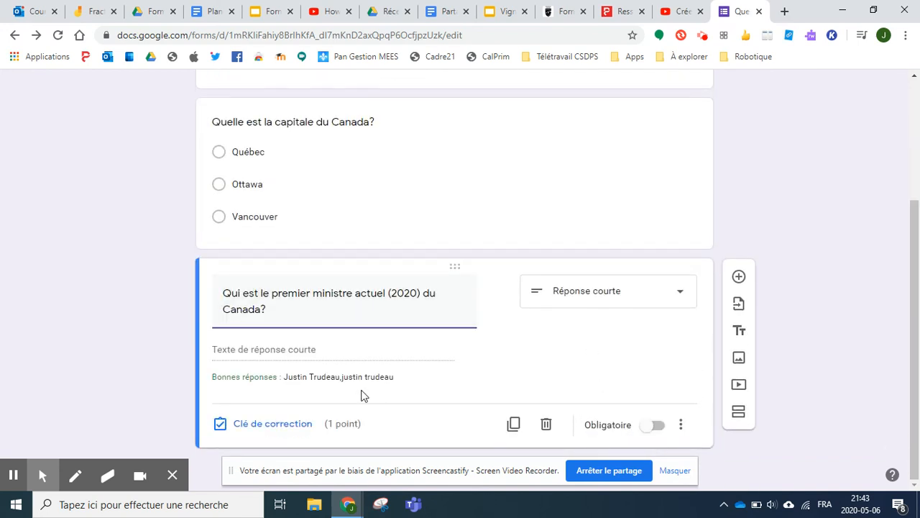
Step: Copy the form's sharing link as a shortened URL and close the send dialog
{"action": "scroll", "coordinate": [507, 228], "scroll_direction": "up", "scroll_amount": 3}
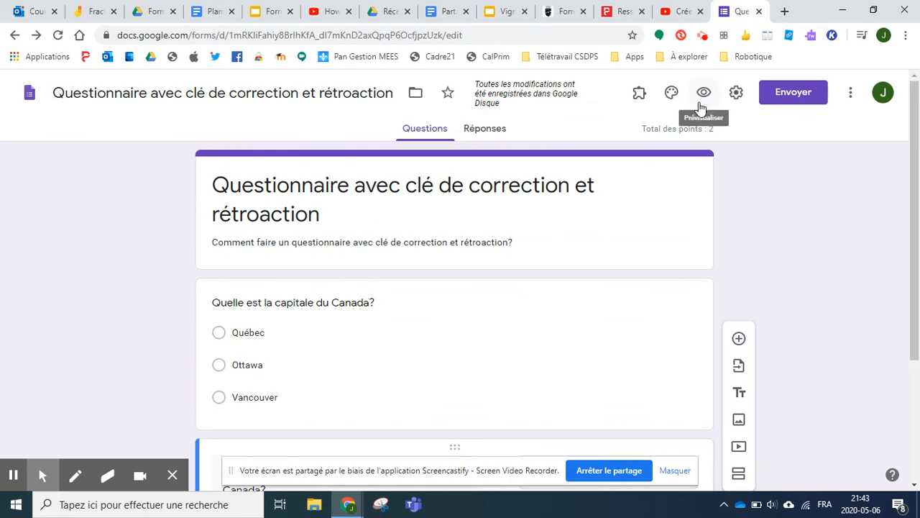
{"action": "left_click", "coordinate": [776, 99]}
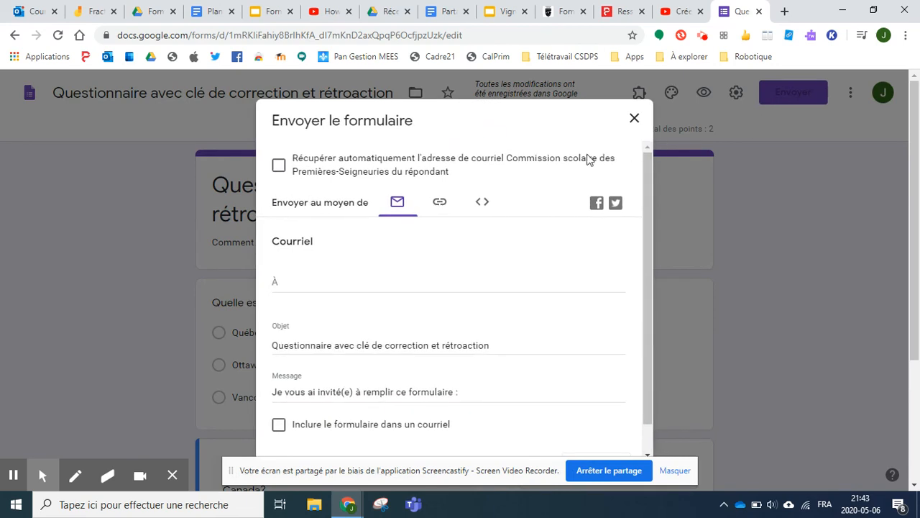
{"action": "left_click", "coordinate": [438, 206]}
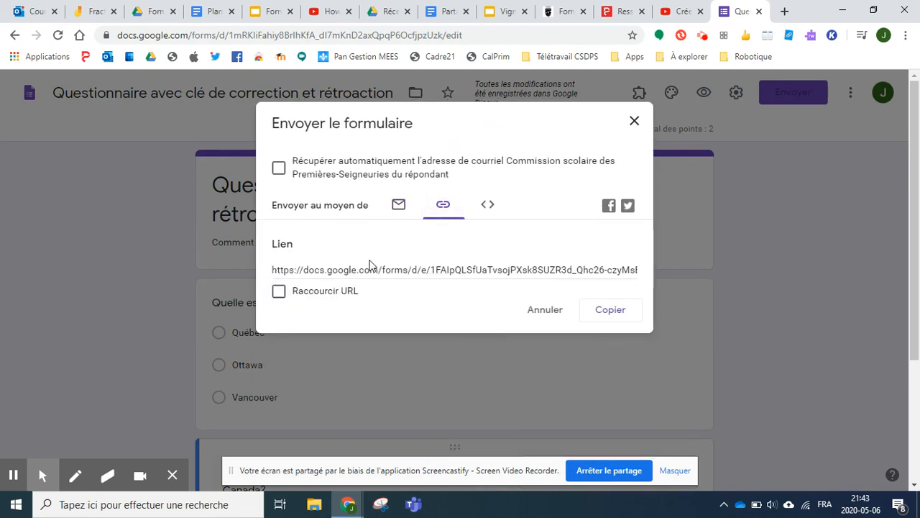
{"action": "left_click", "coordinate": [279, 291]}
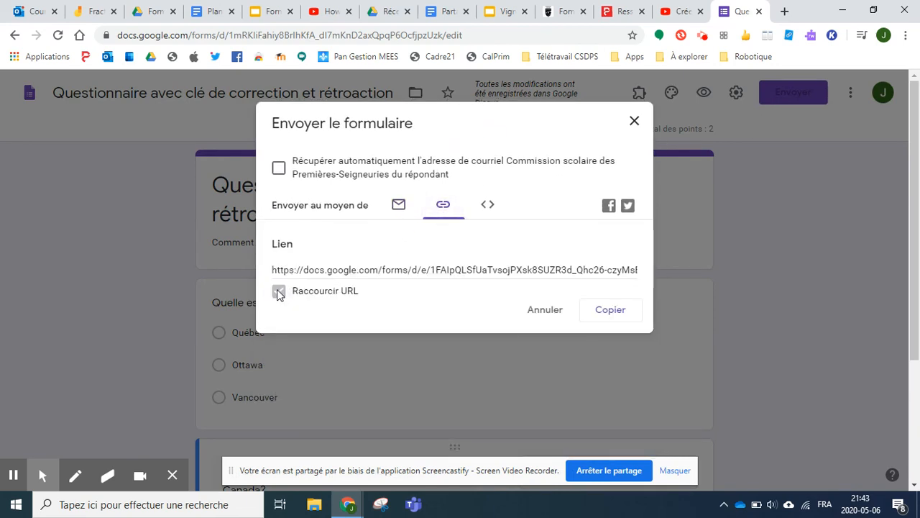
{"action": "left_click", "coordinate": [608, 311]}
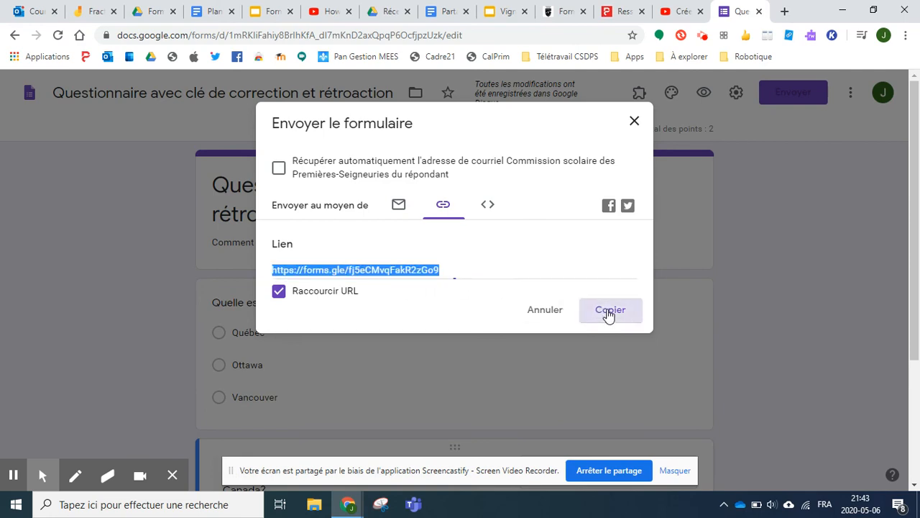
{"action": "left_click", "coordinate": [634, 122]}
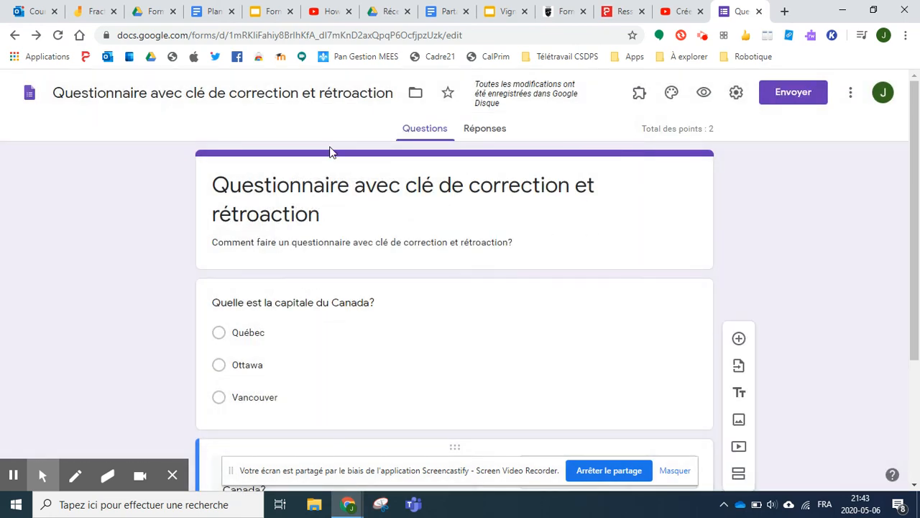